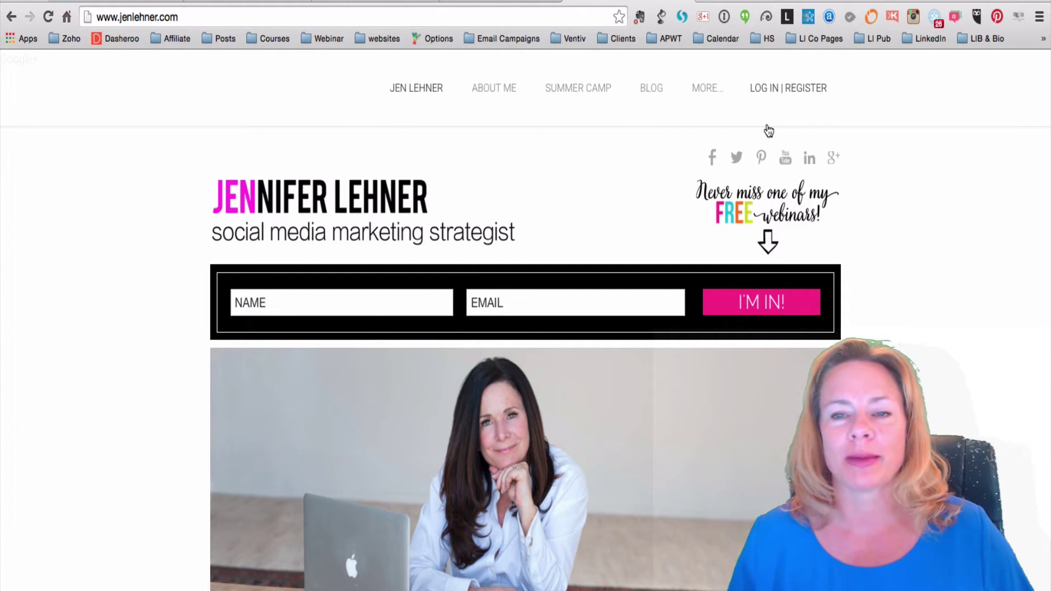
# Switch to the LinkedIn people search for "Executive Director" AND association, showing 446 results
pyautogui.moveTo(713, 92)
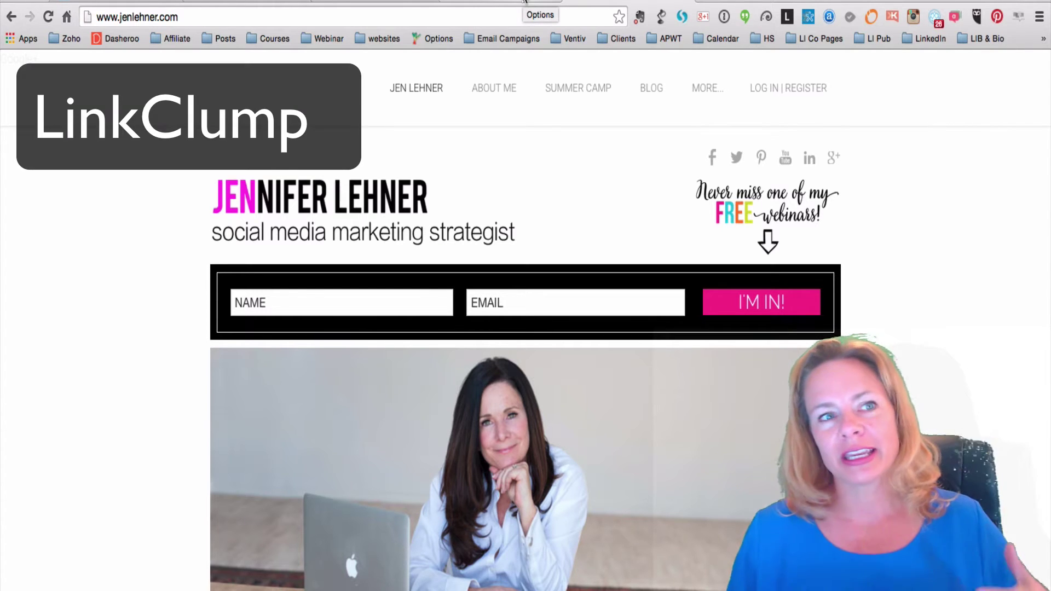
pyautogui.click(144, 3)
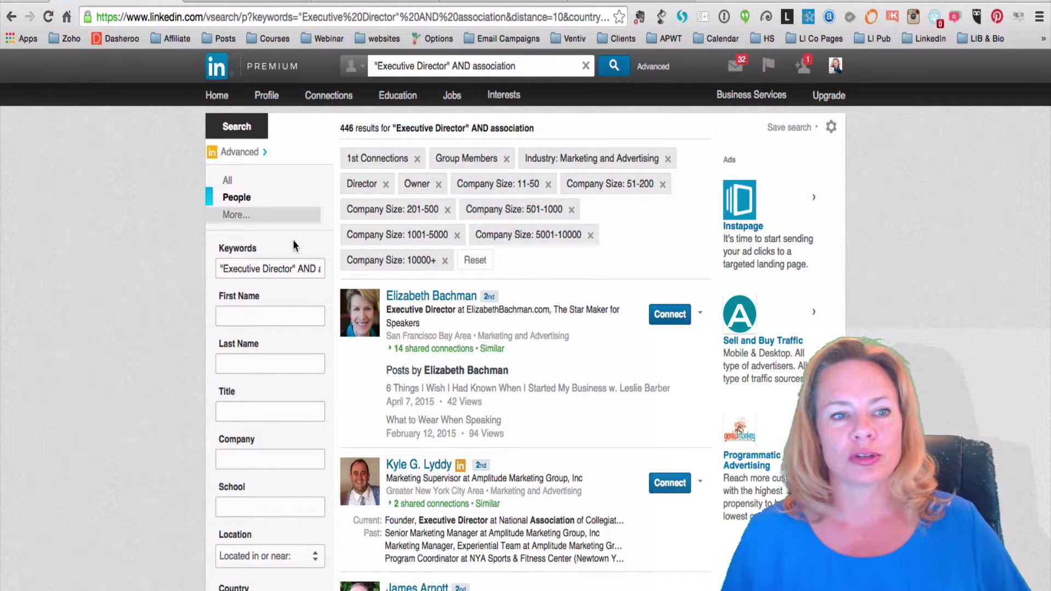
# Save the current search and run the 'ED Marketing Assoc & nonprofit' saved search, listing 437 people
pyautogui.scroll(-1, 294, 250)
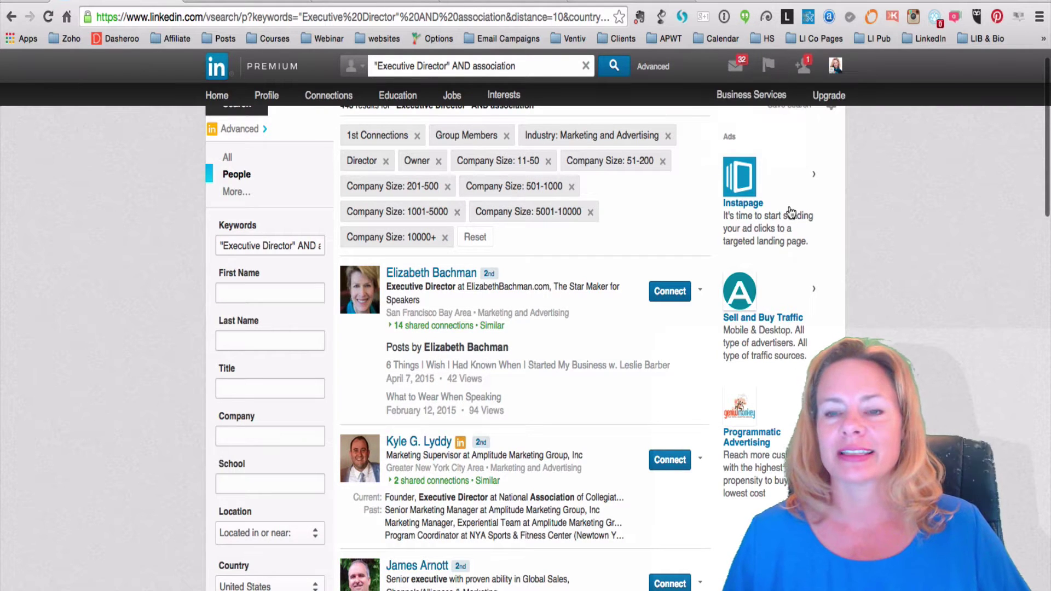
pyautogui.click(796, 105)
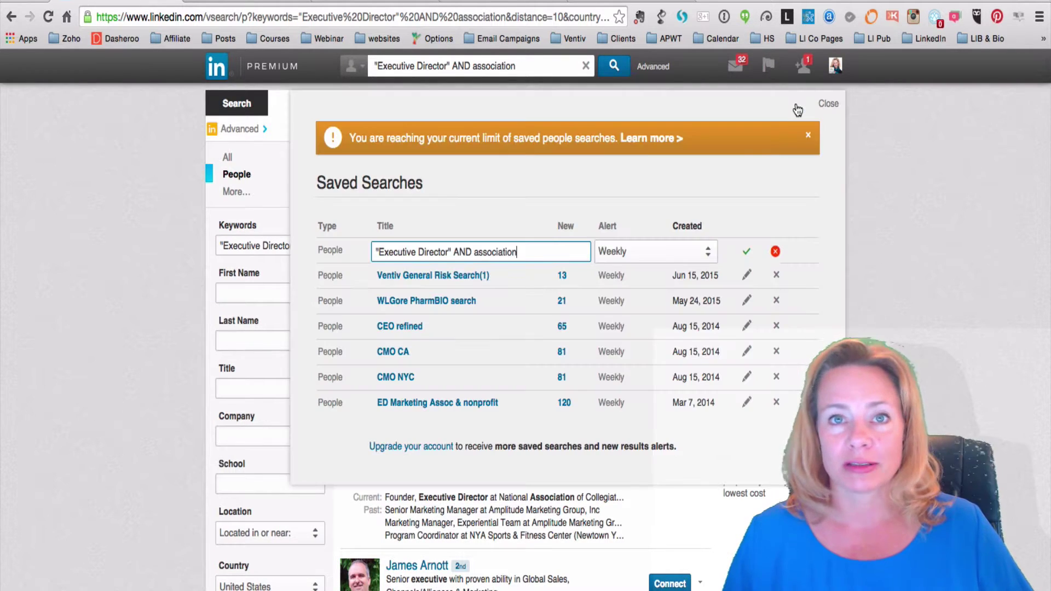
pyautogui.click(423, 408)
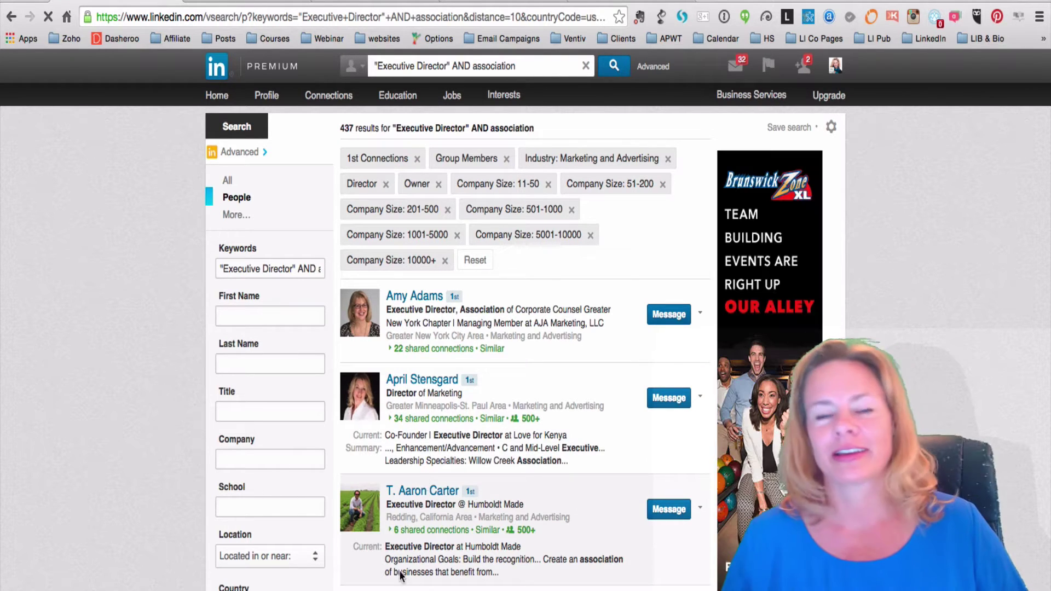
pyautogui.scroll(-3, 402, 577)
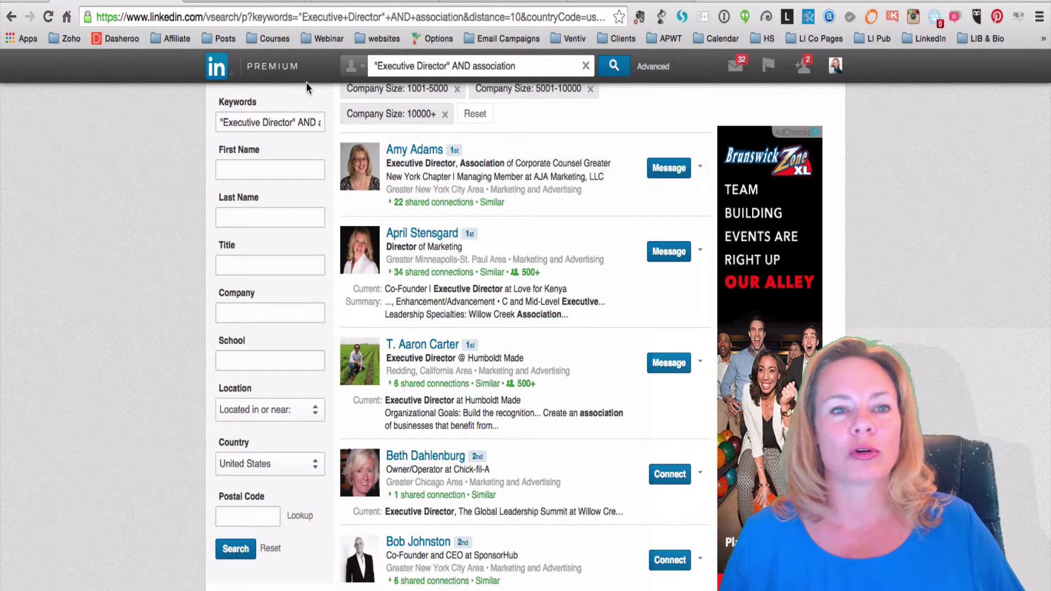
pyautogui.moveTo(306, 82)
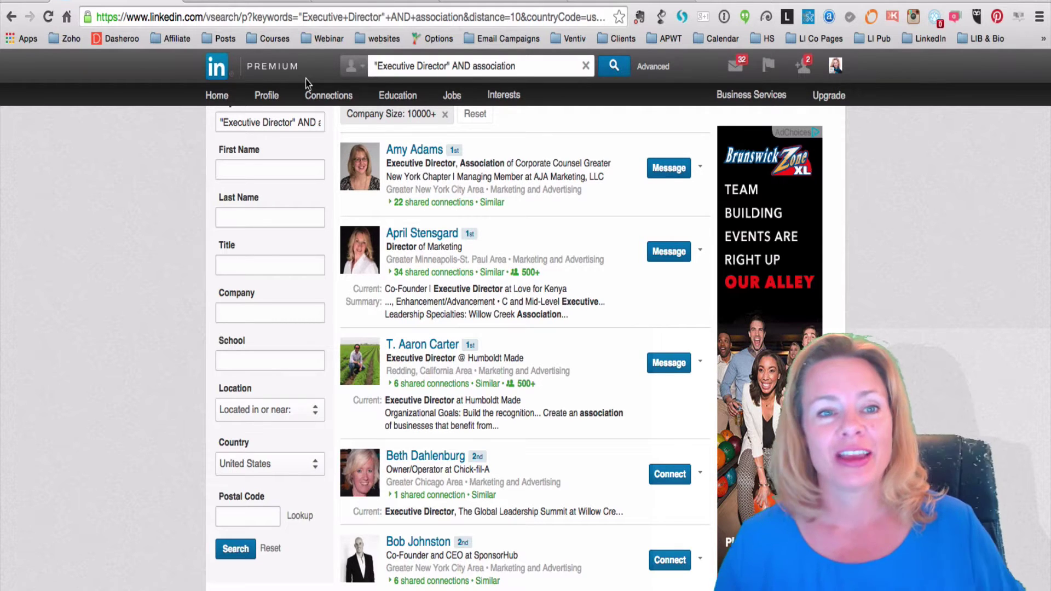
pyautogui.scroll(3, 306, 83)
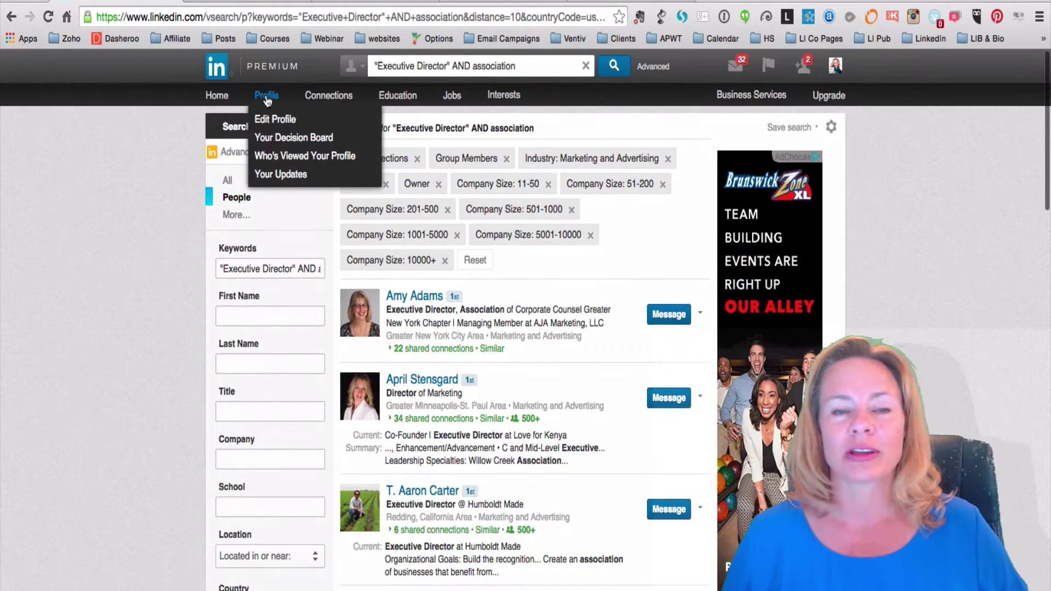
# View your own profile, dismiss the endorsement suggestions, then go to Linkclump's Chrome Web Store page
pyautogui.click(267, 98)
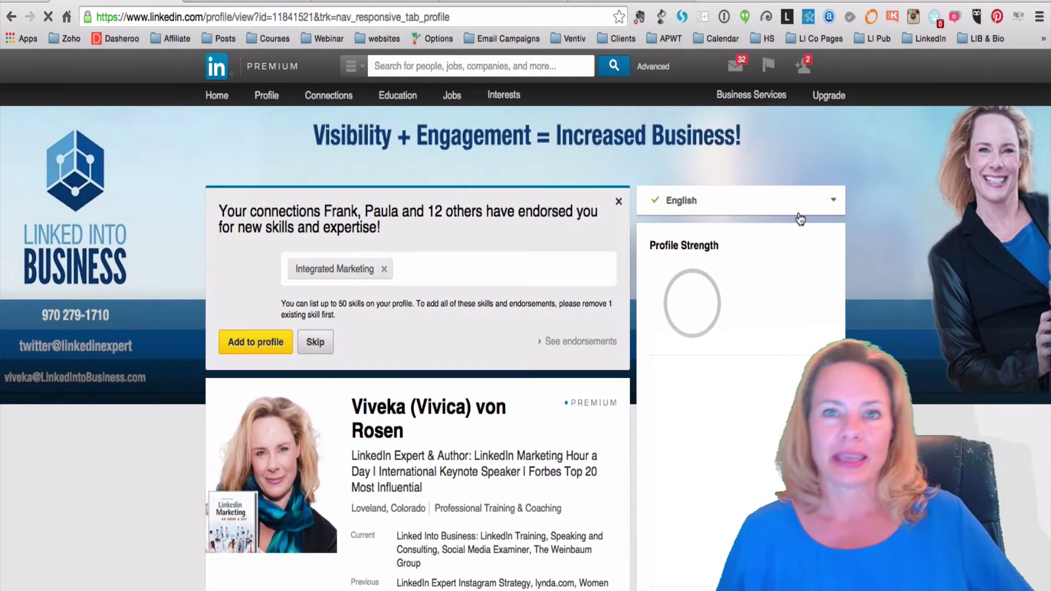
pyautogui.click(619, 202)
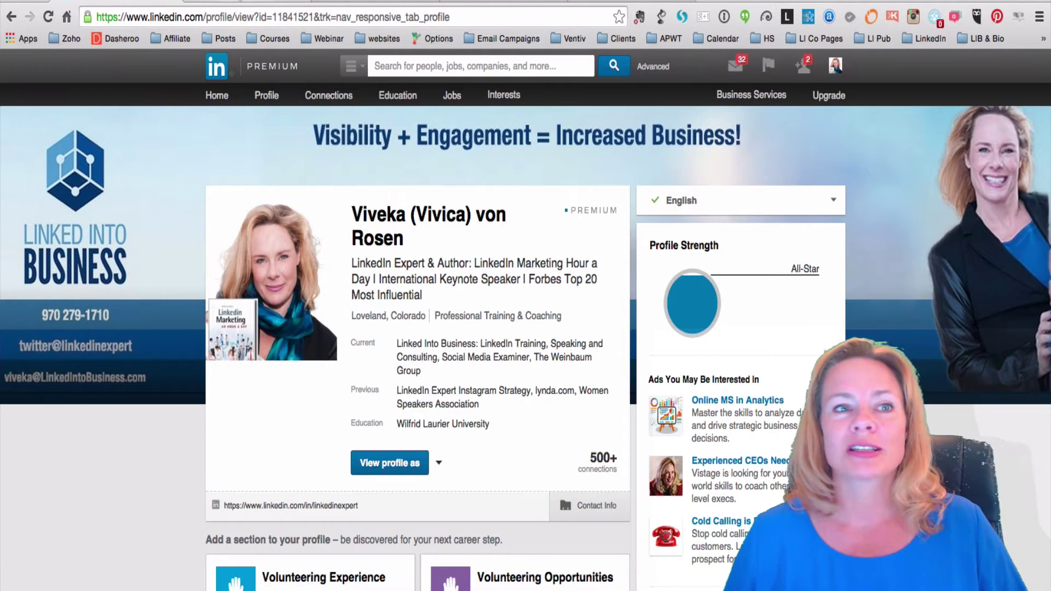
pyautogui.click(275, 5)
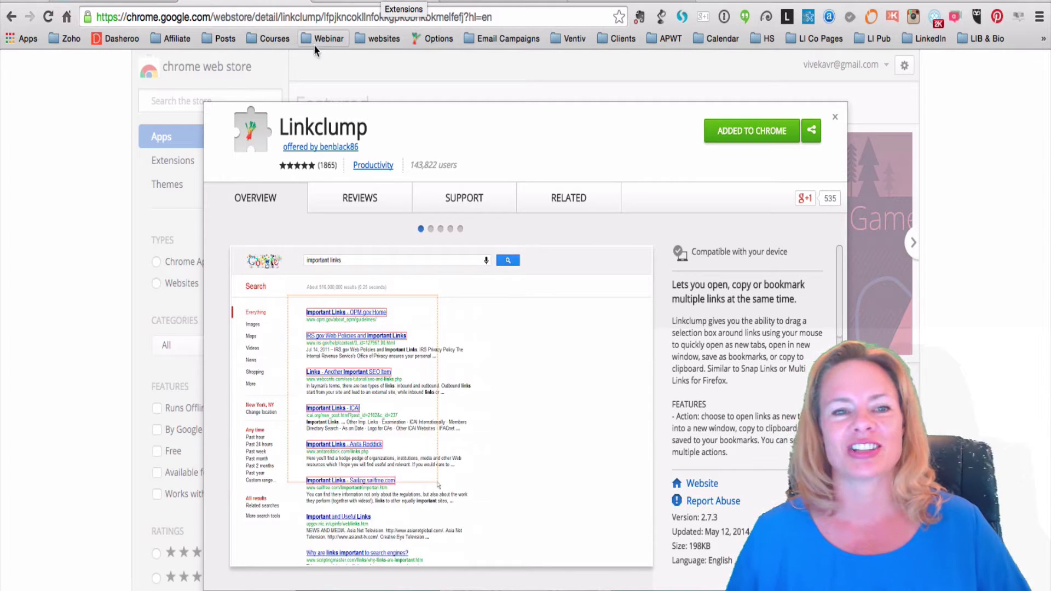
# Go to the Linkclump options page and edit its 'Opened in a New Window' action
pyautogui.click(394, 2)
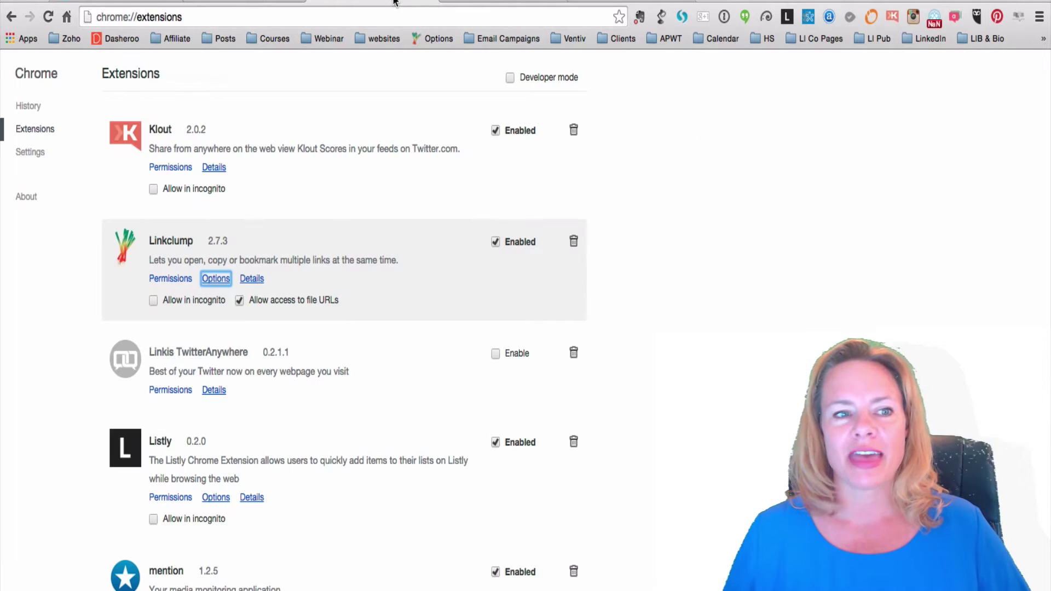
pyautogui.click(495, 2)
pyautogui.scroll(3, 629, 163)
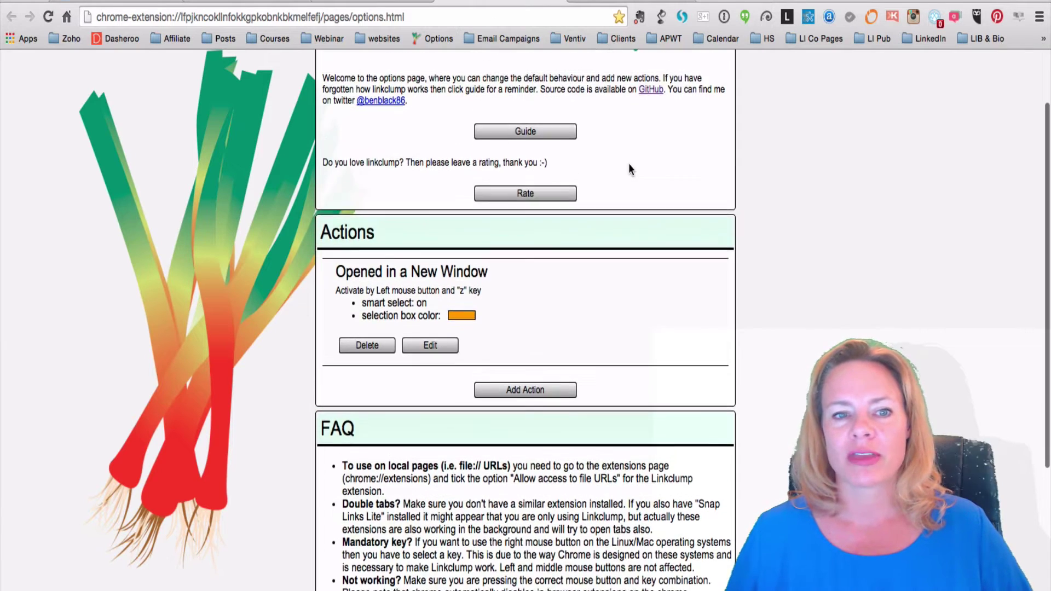
pyautogui.scroll(-4, 629, 163)
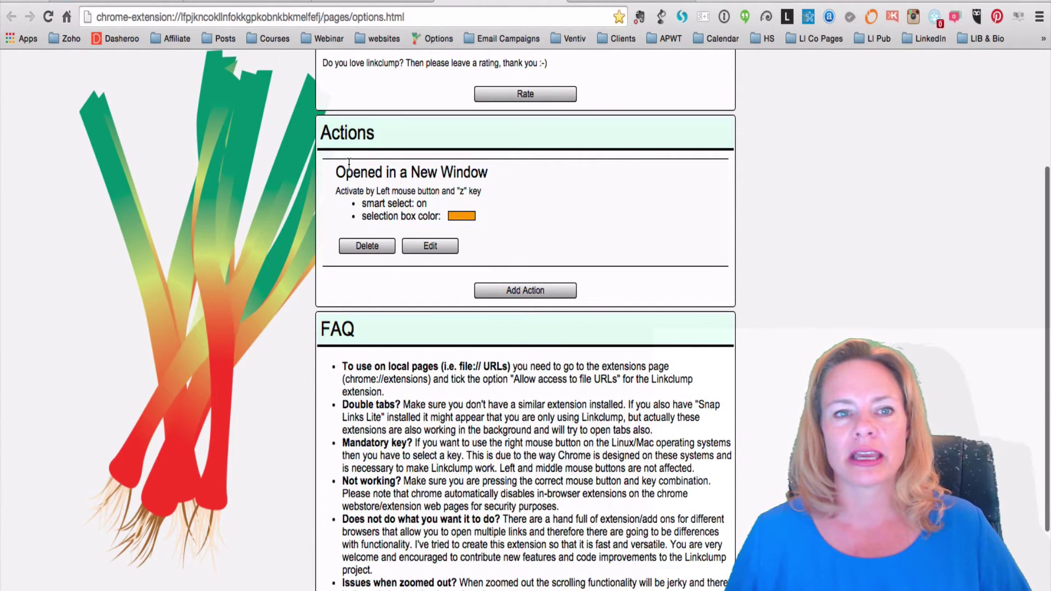
pyautogui.click(423, 247)
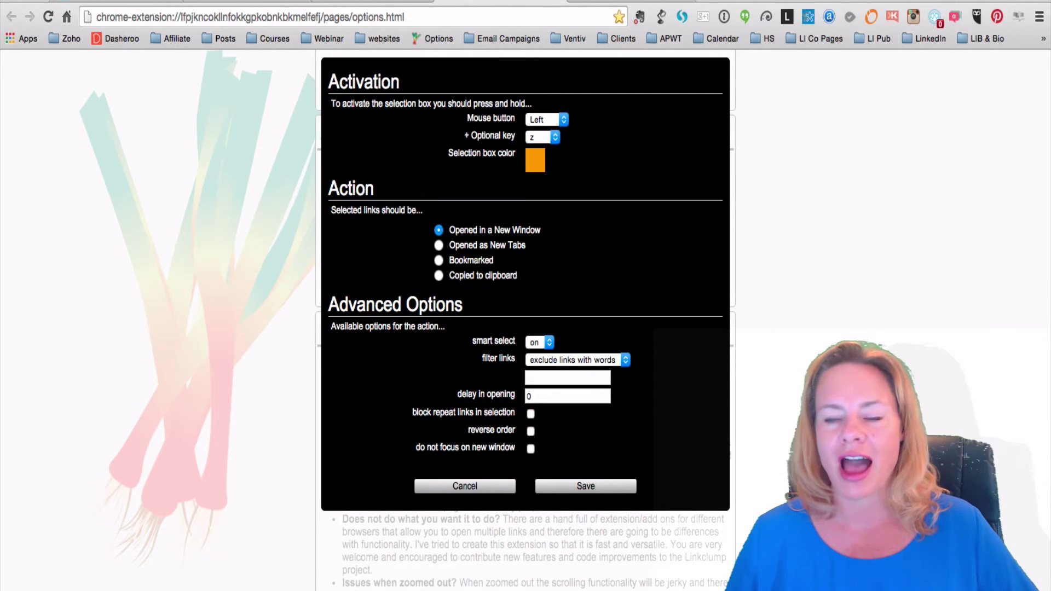
# Save the 'Opened in a New Window' action with left button plus z and smart select on
pyautogui.moveTo(356, 369)
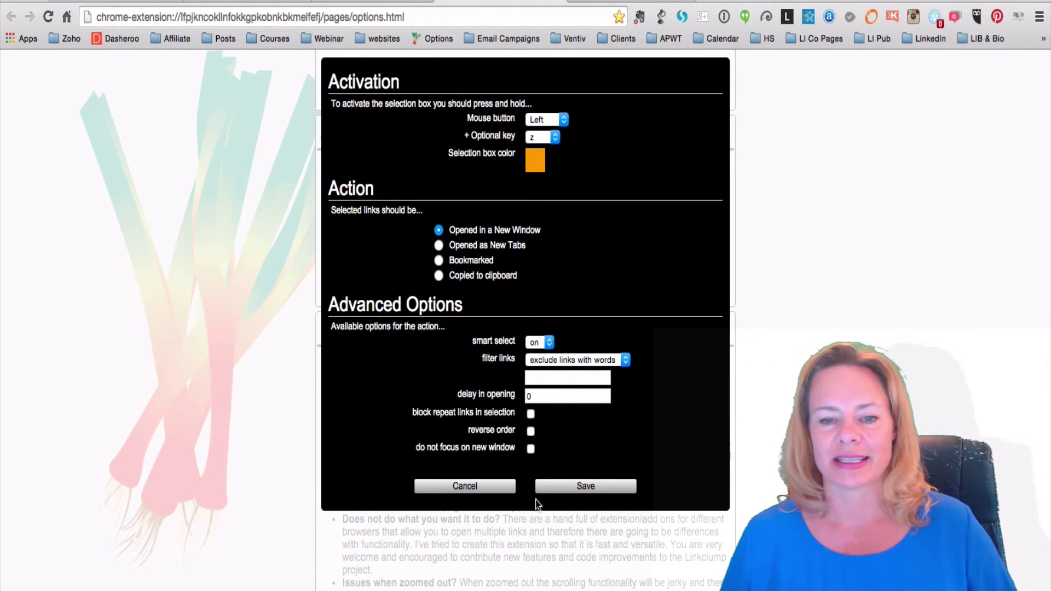
pyautogui.click(583, 490)
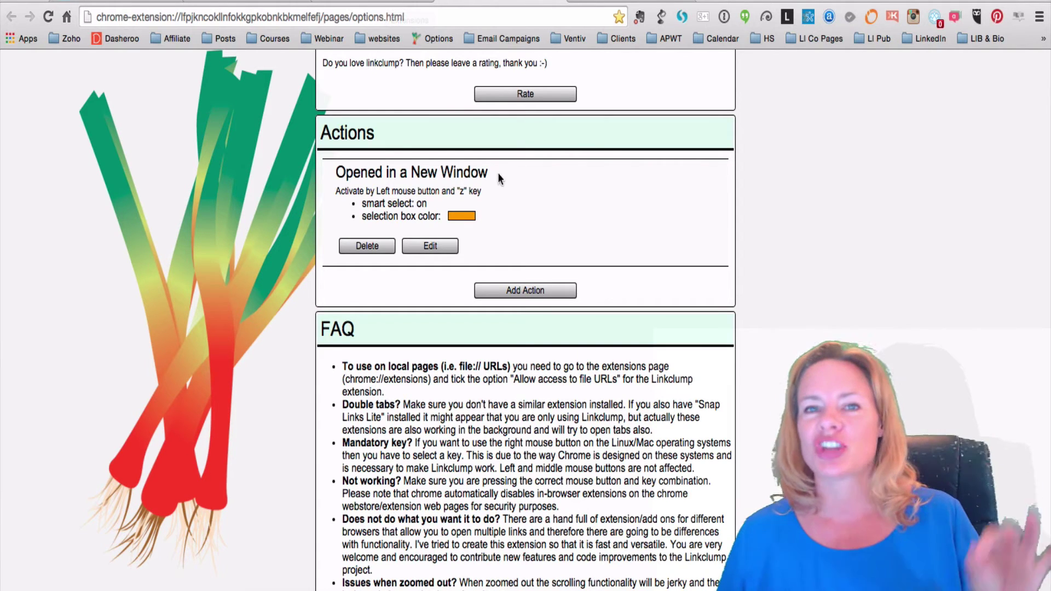
# Re-save Linkclump's new-window action with Left mouse button and key z, then return to LinkedIn
pyautogui.click(391, 3)
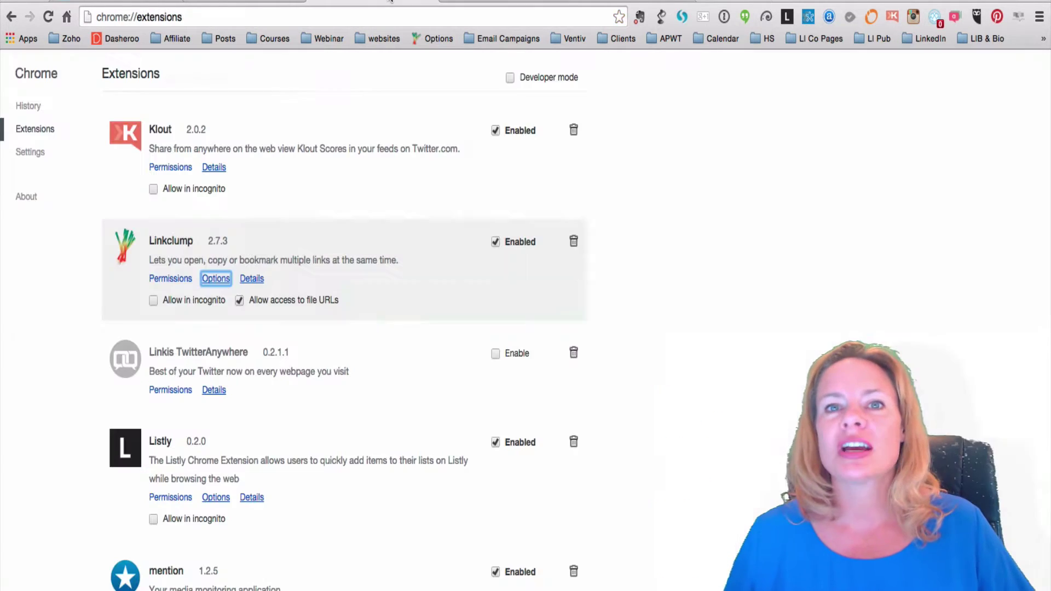
pyautogui.scroll(-9, 343, 113)
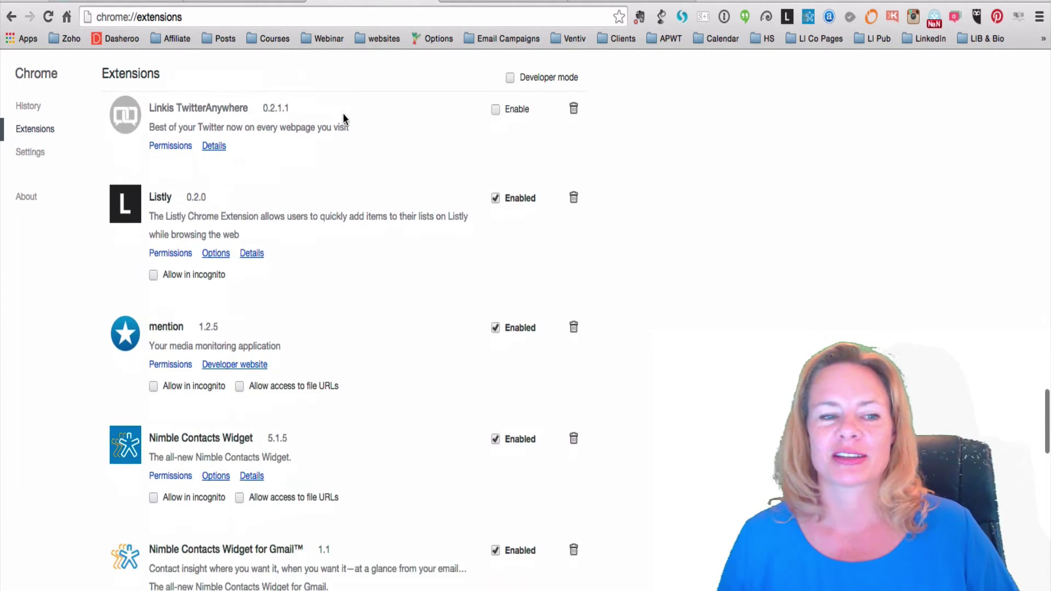
pyautogui.scroll(6, 342, 108)
pyautogui.scroll(3, 343, 107)
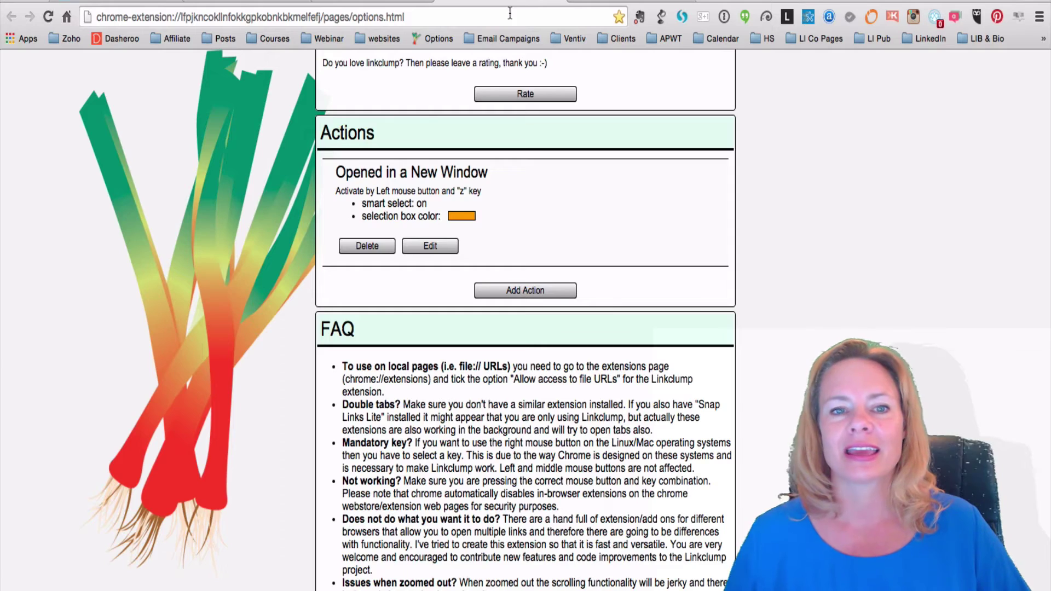
pyautogui.click(414, 250)
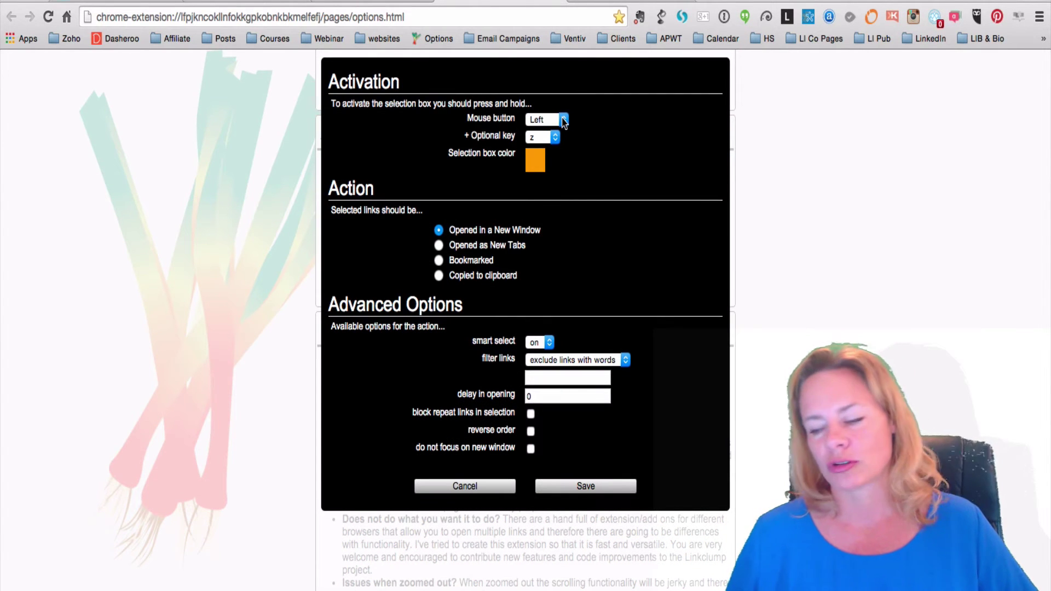
pyautogui.click(564, 120)
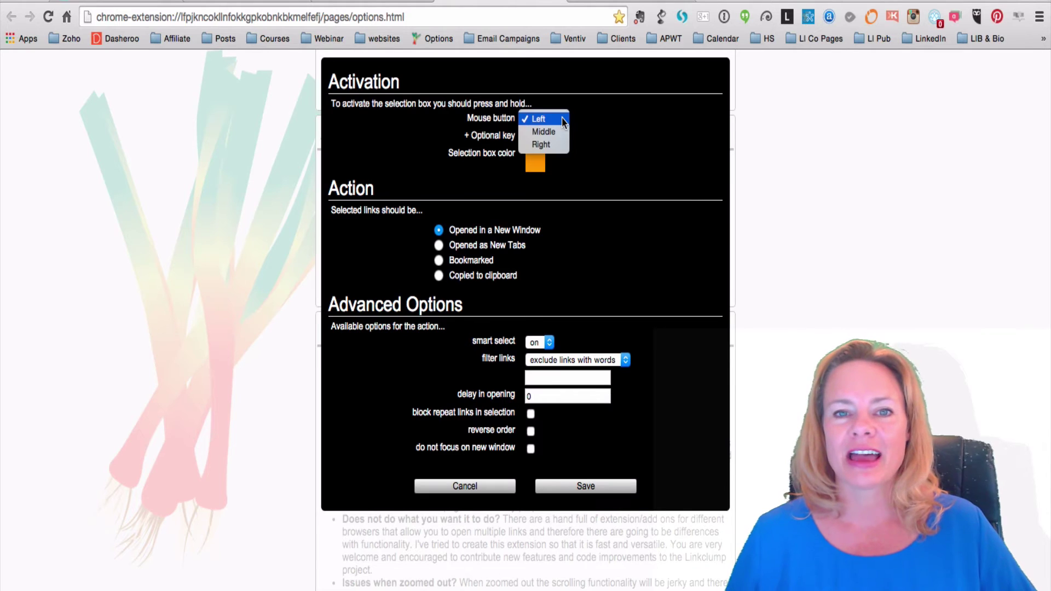
pyautogui.click(563, 121)
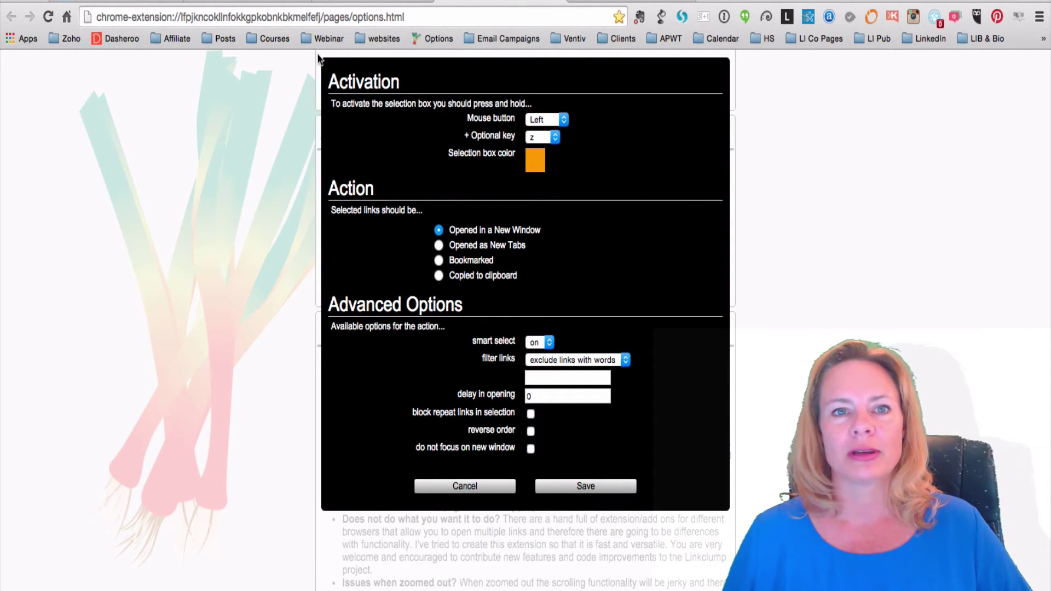
pyautogui.click(571, 487)
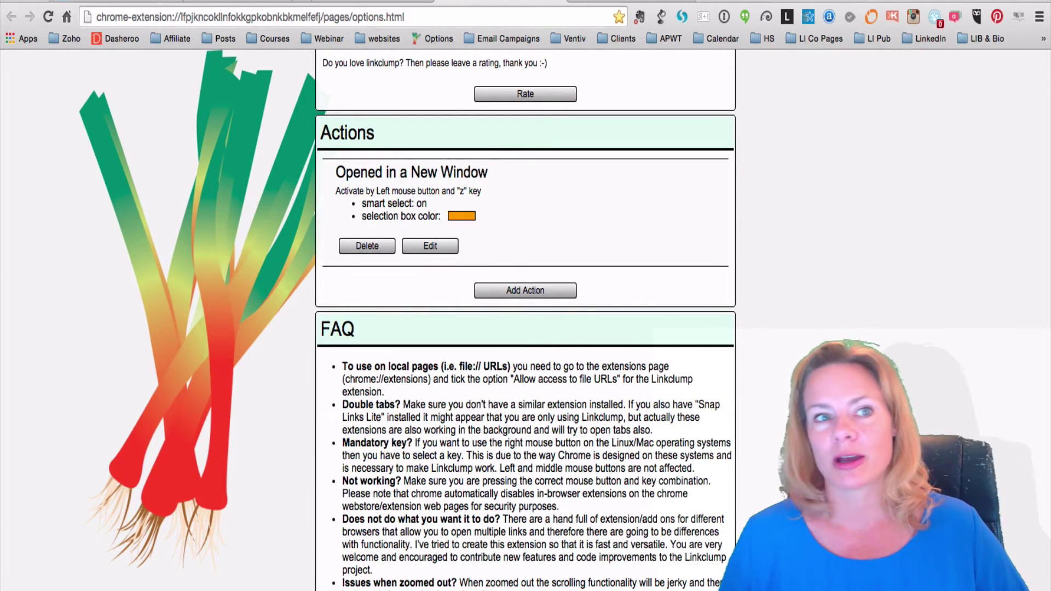
pyautogui.click(131, 2)
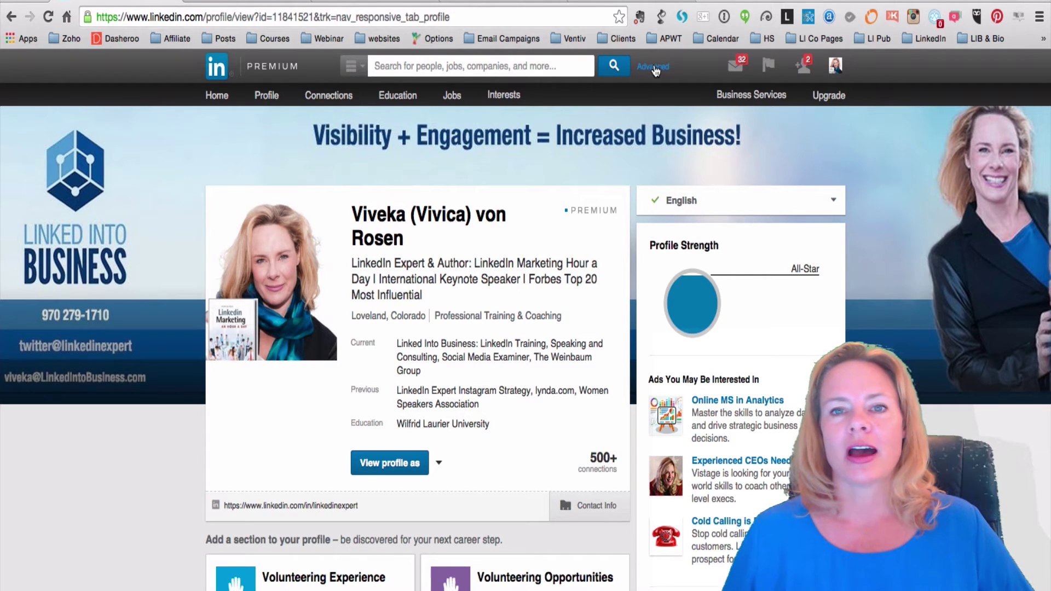
# Run the CMO NYC saved search from Advanced search, listing 631 Greater New York City marketing results
pyautogui.moveTo(500, 105)
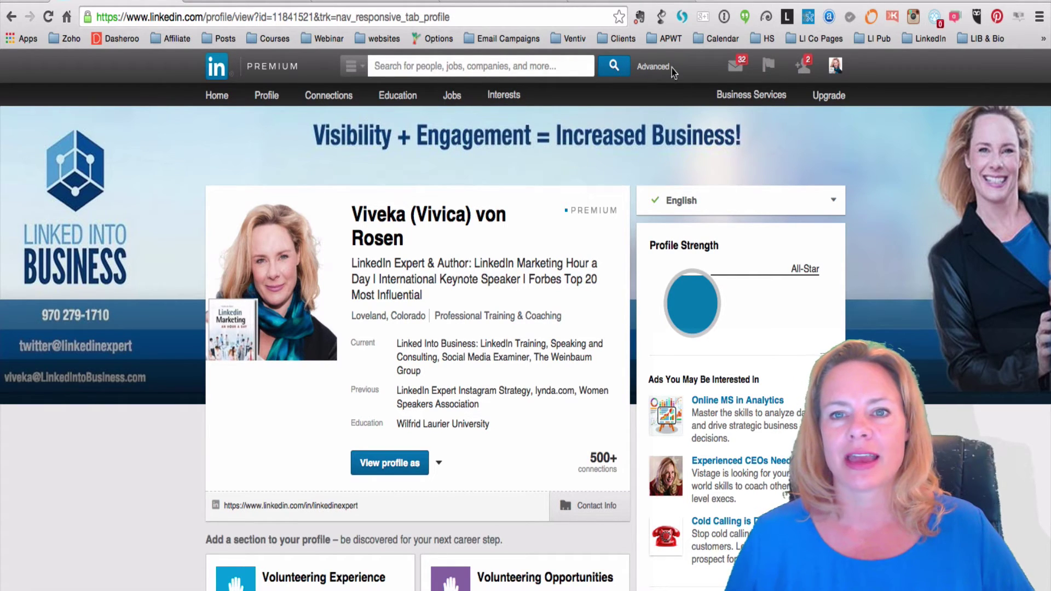
pyautogui.click(654, 68)
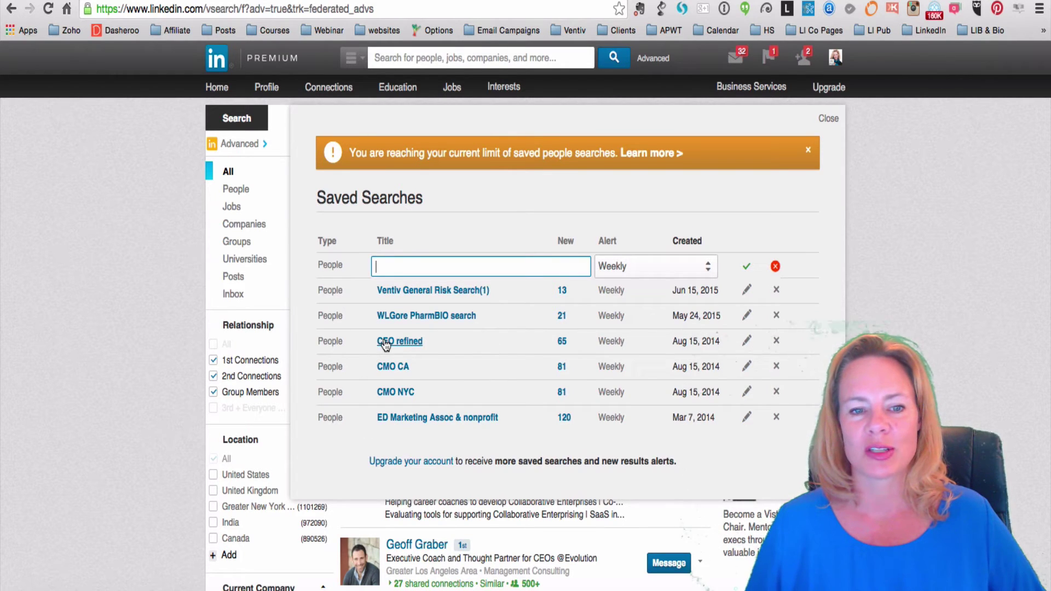
pyautogui.click(396, 392)
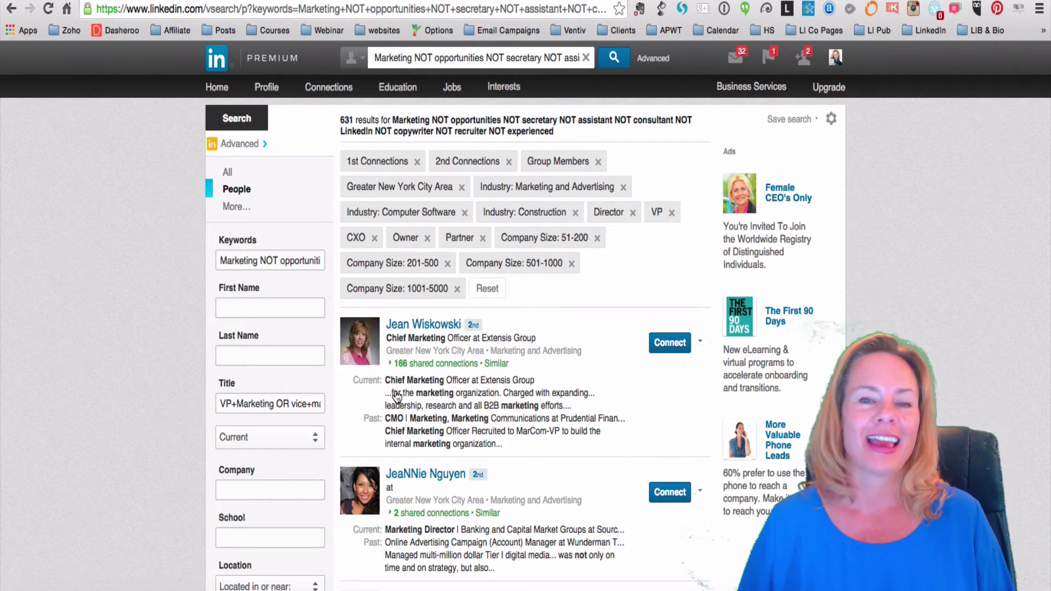
# Sweep a Linkclump z-selection over the CMO NYC results to open every profile in a new window
pyautogui.scroll(-4, 397, 395)
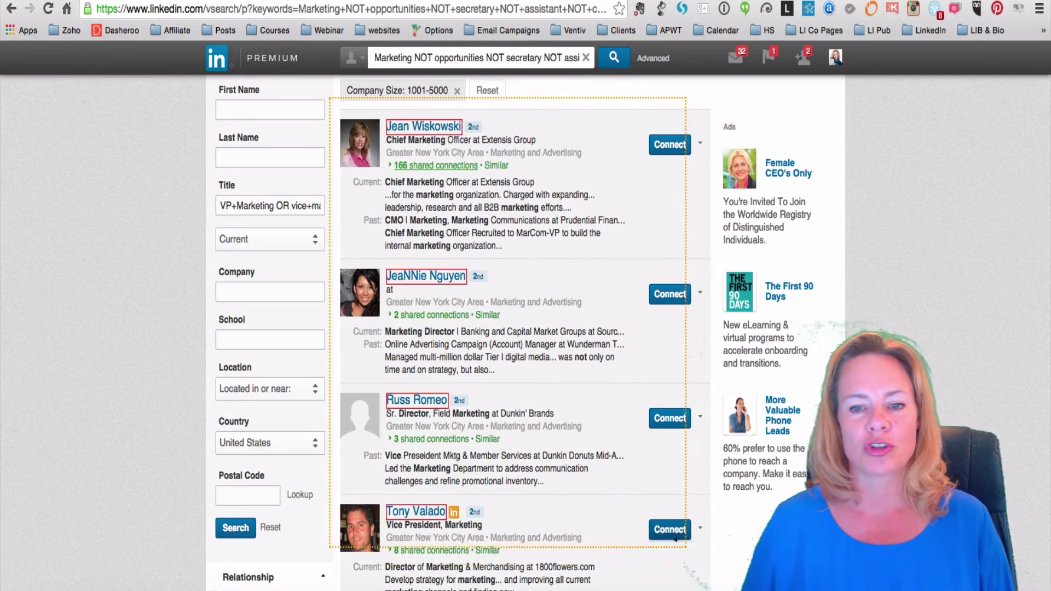
pyautogui.scroll(-10, 697, 295)
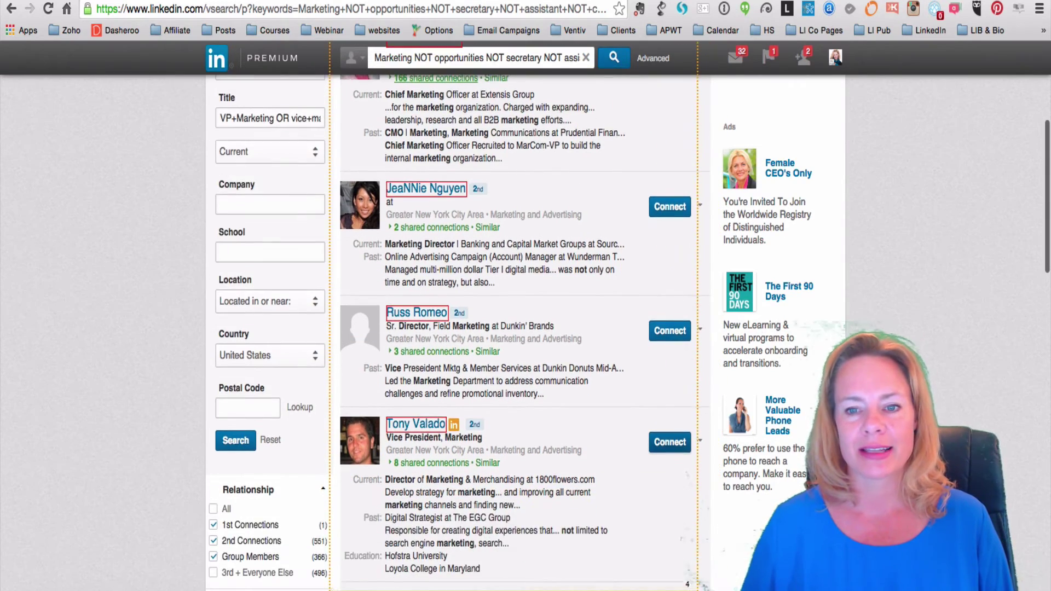
pyautogui.scroll(-10, 701, 302)
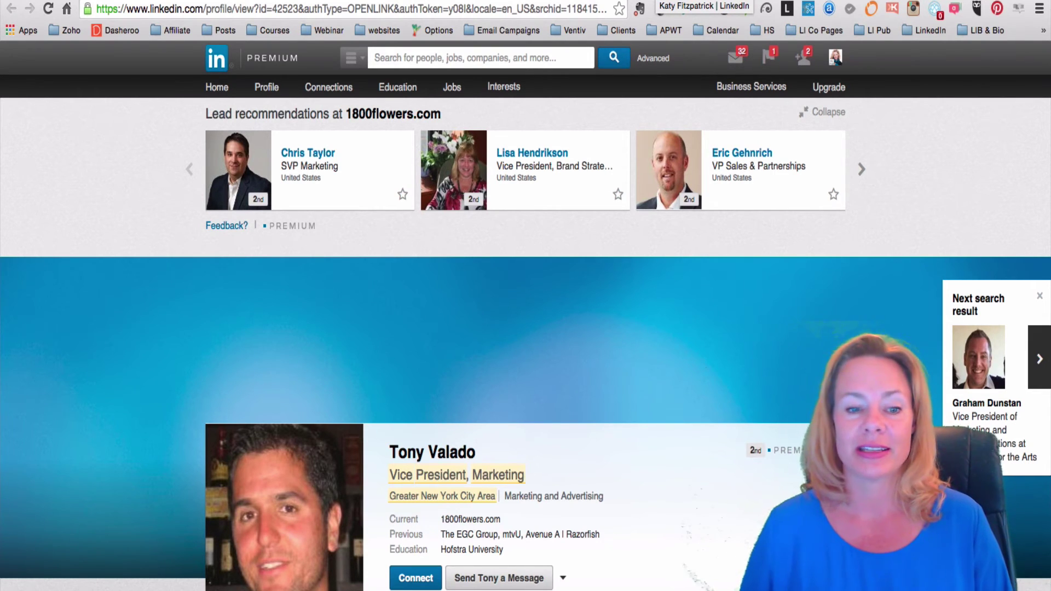
# Cycle through three opened CMO NYC profile tabs, then go to the LinkedIn home feed
pyautogui.hotkey('ctrl', 'Tab')
pyautogui.hotkey('ctrl', 'Tab')
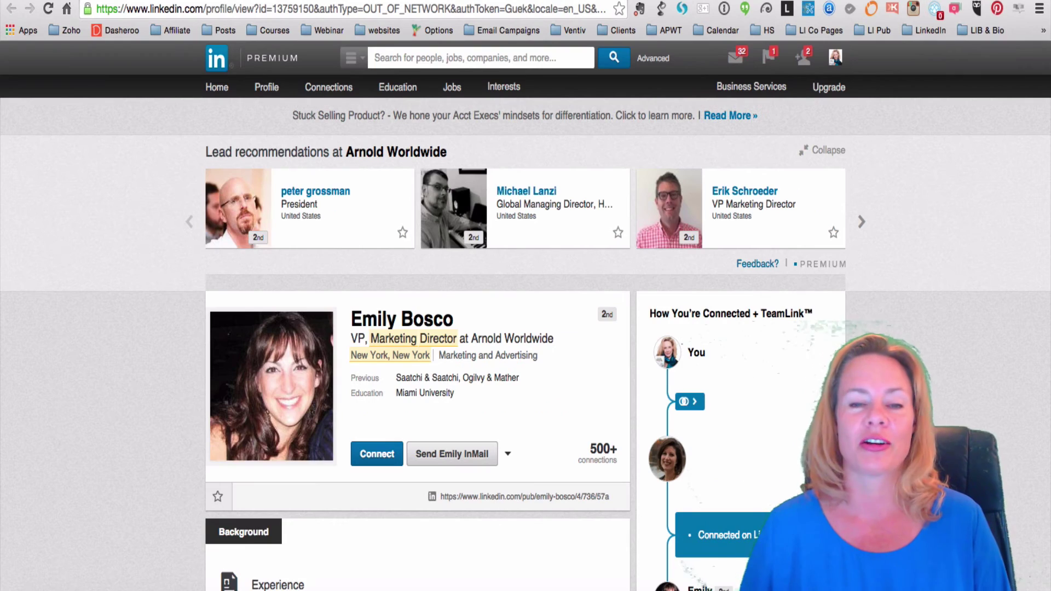
pyautogui.hotkey('ctrl', 'Tab')
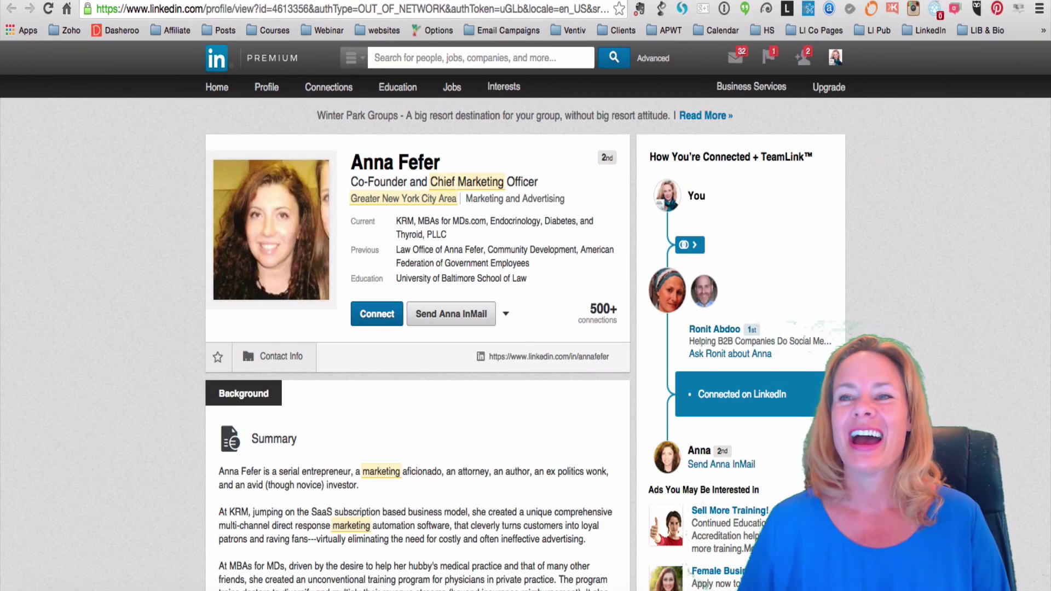
pyautogui.hotkey('ctrl', 'Tab')
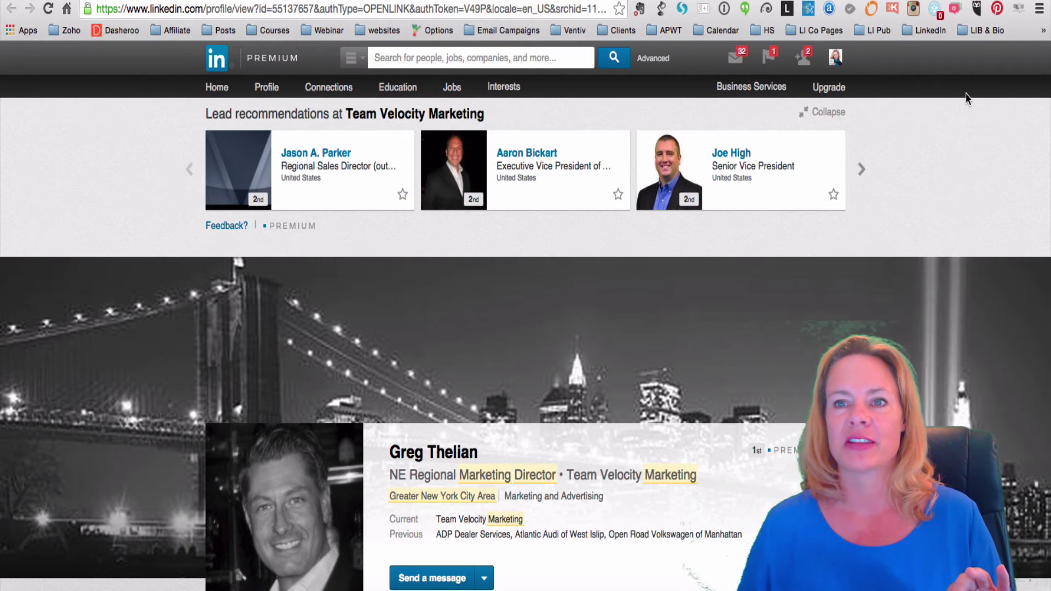
pyautogui.click(217, 88)
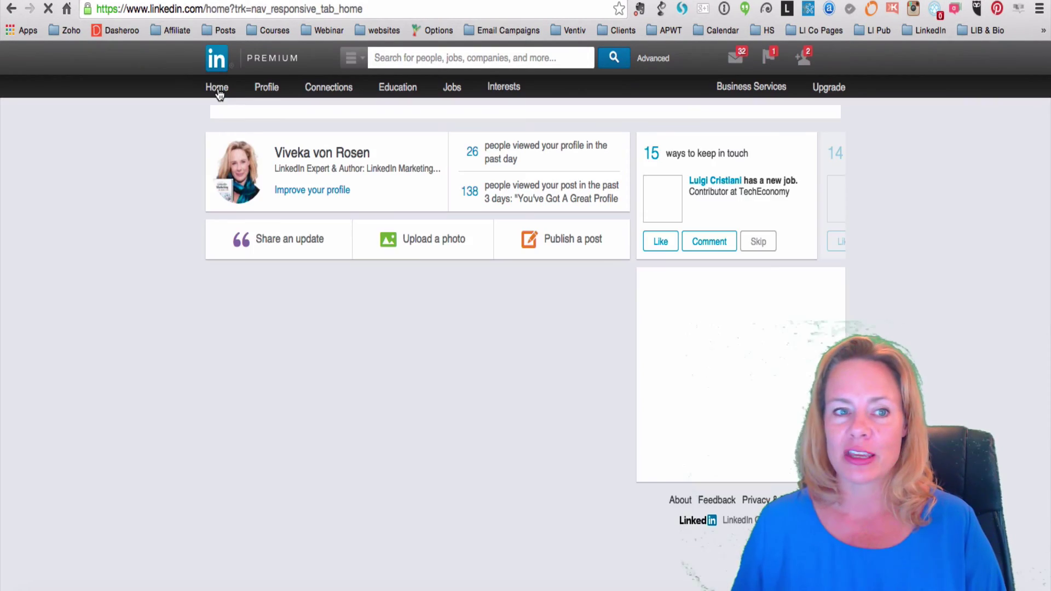
# Open Who's viewed your profile (3,667 views in 90 days) and scroll through the viewer cards
pyautogui.click(540, 149)
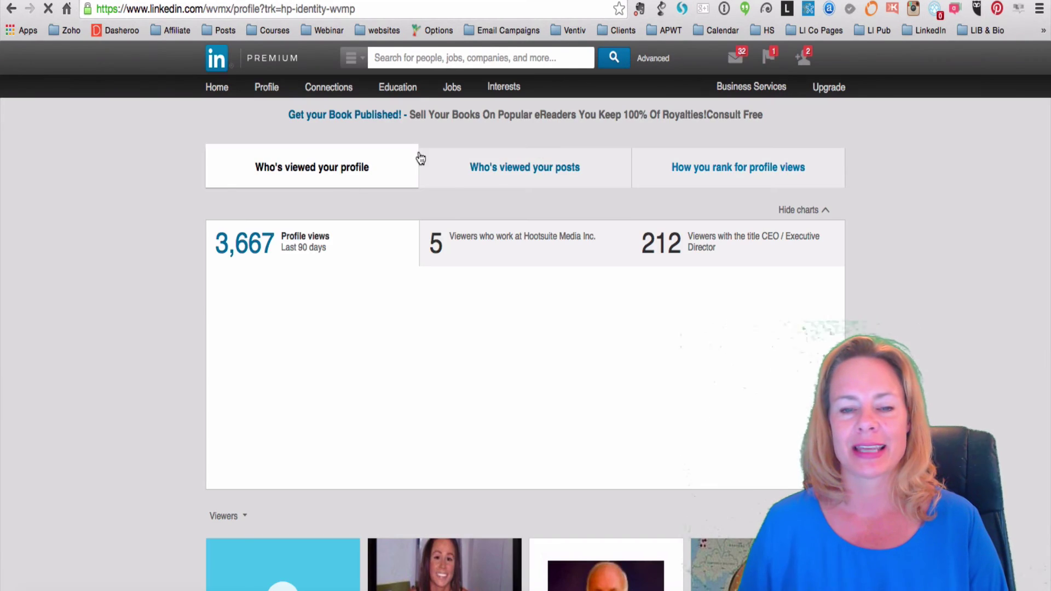
pyautogui.scroll(-15, 617, 307)
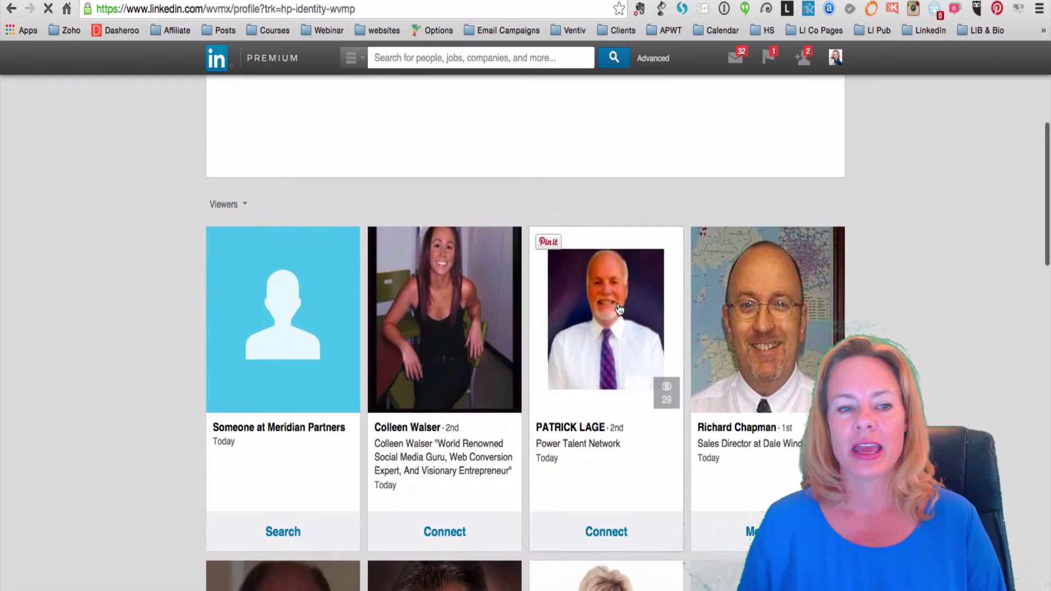
pyautogui.scroll(-5, 286, 511)
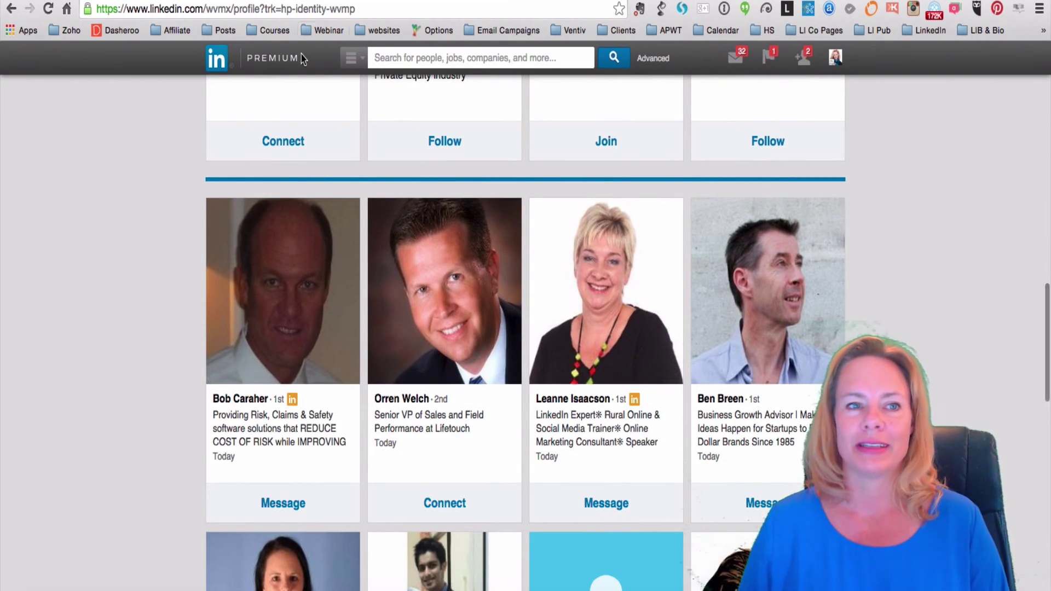
pyautogui.scroll(20, 227, 225)
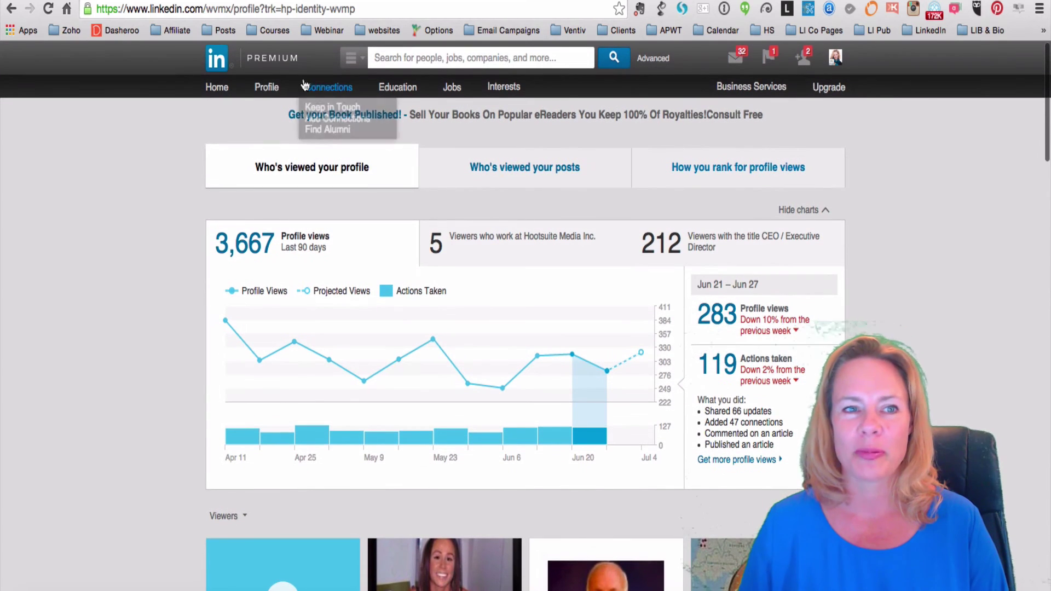
pyautogui.moveTo(266, 91)
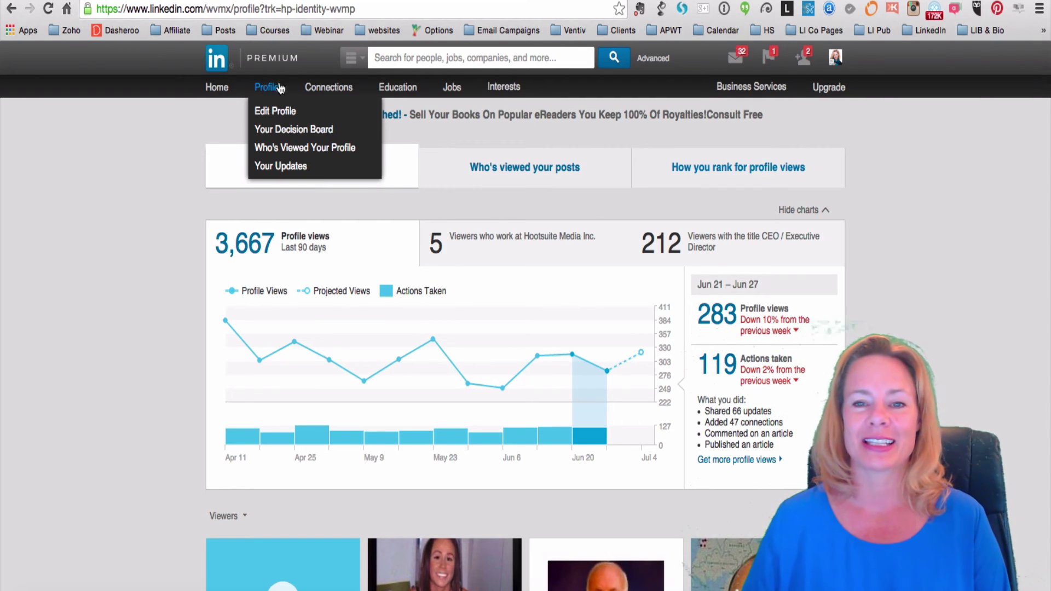
pyautogui.scroll(-8, 525, 329)
pyautogui.scroll(-10, 732, 430)
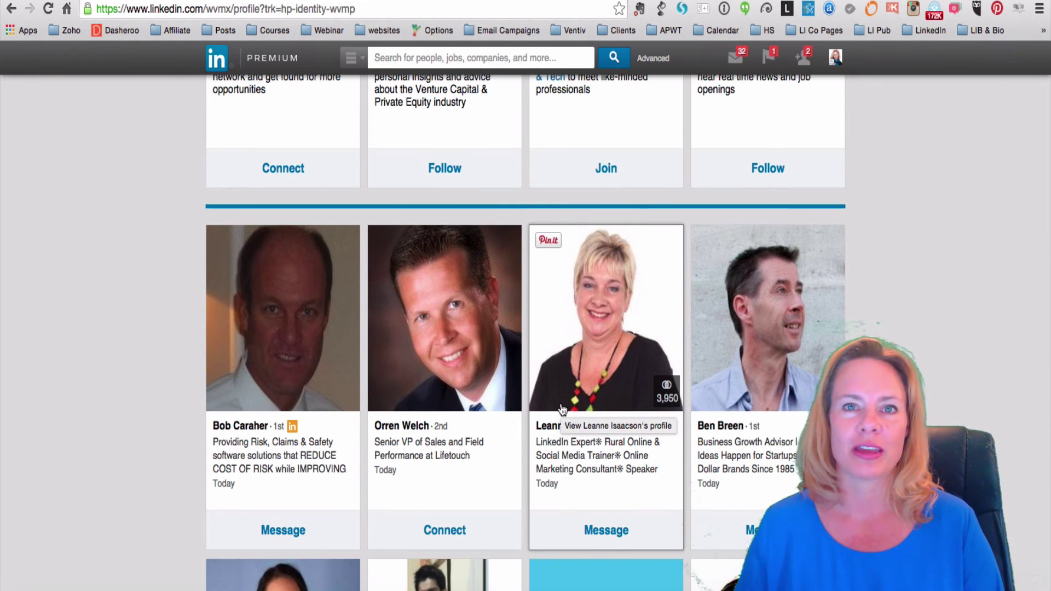
pyautogui.scroll(20, 943, 228)
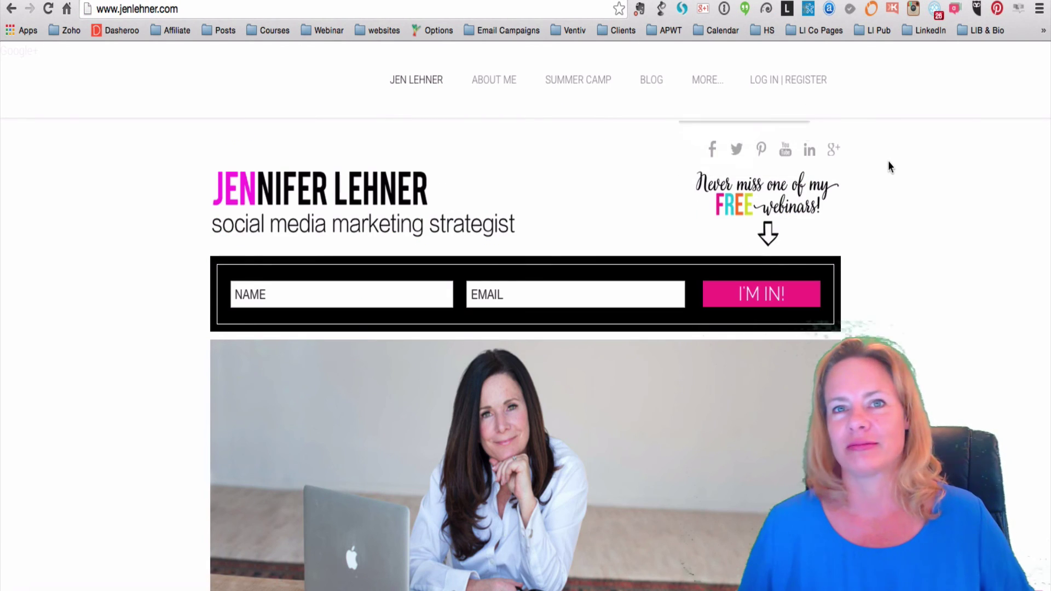
# Go to the jenlehner.com My Tool Box page of recommended gear via the MORE menu
pyautogui.moveTo(703, 82)
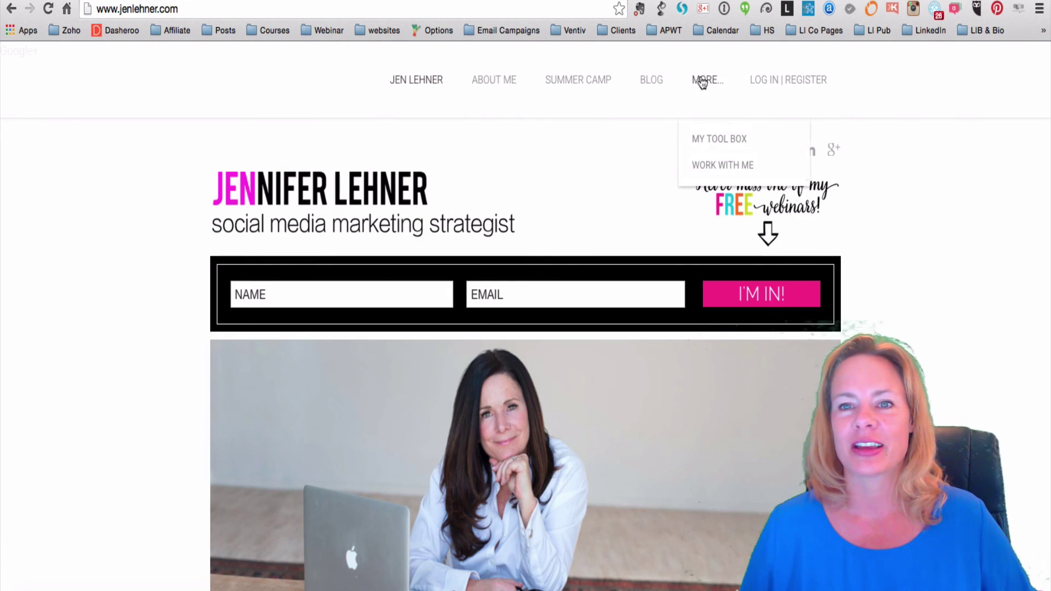
pyautogui.click(713, 140)
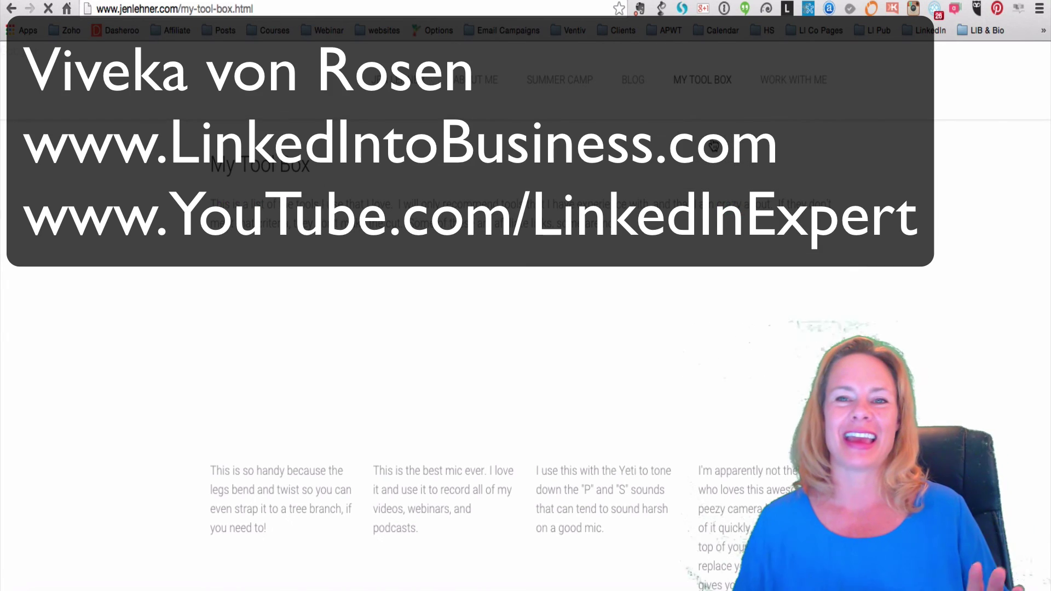